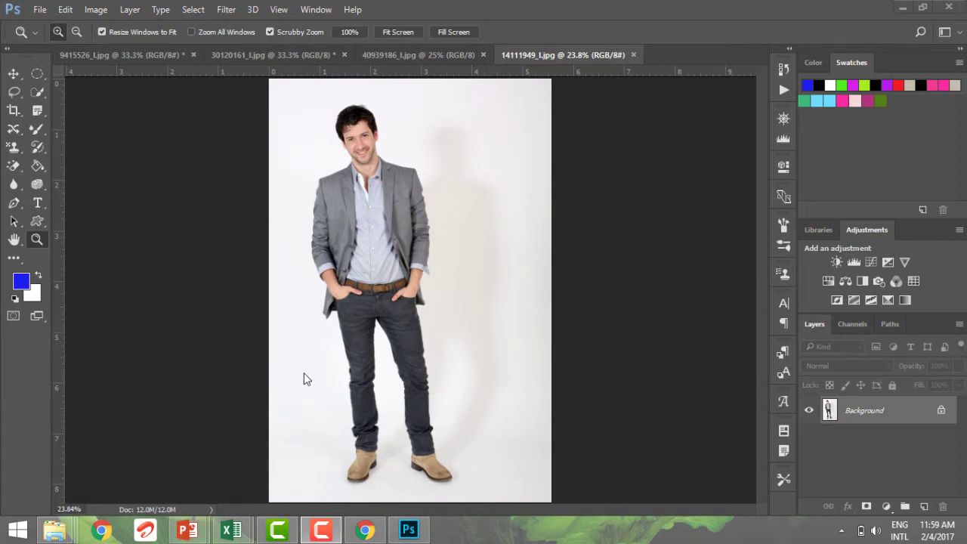
- Pick the Magic Eraser Tool from the eraser tool group in the toolbox
click(10, 173)
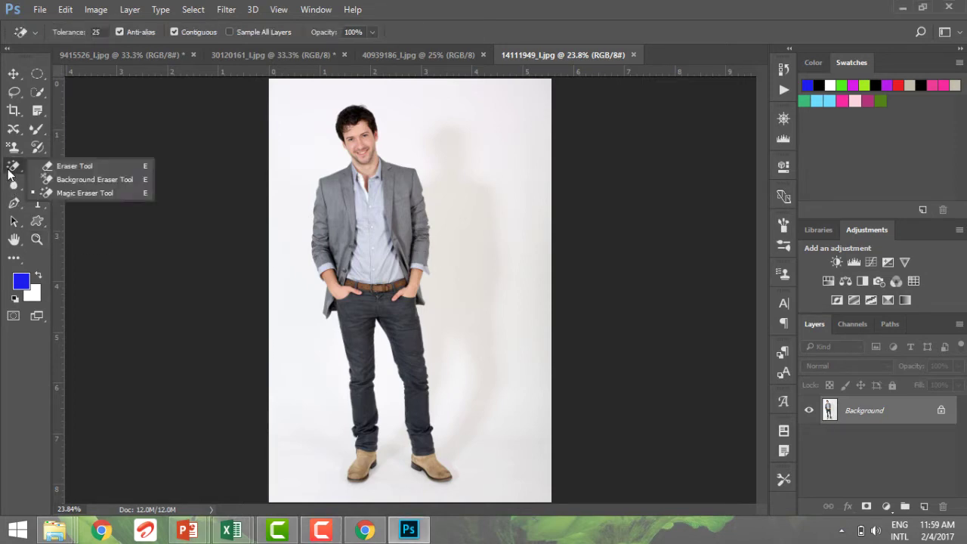
click(53, 192)
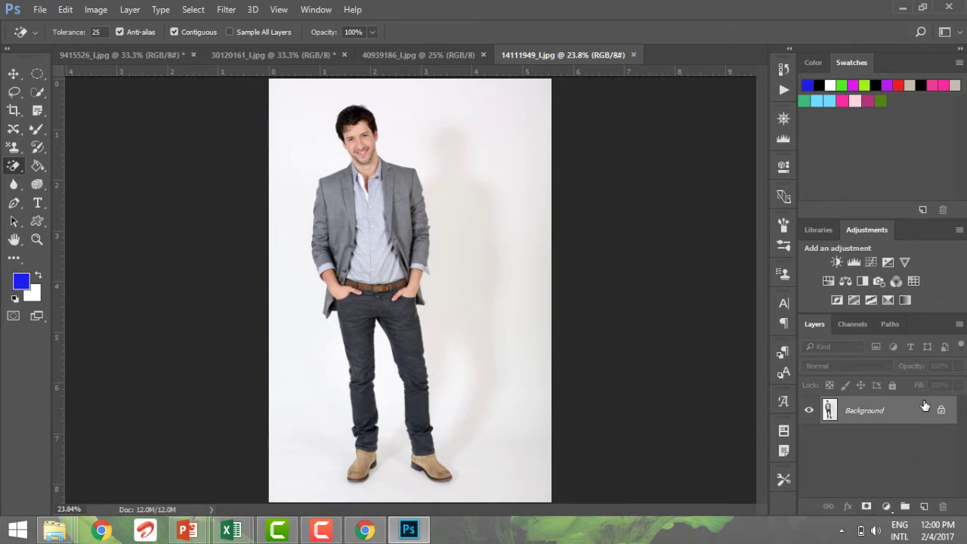
- Duplicate Background as 'Background copy', hide the original, and trial the Magic Eraser and its Tolerance
drag(924, 404, 923, 506)
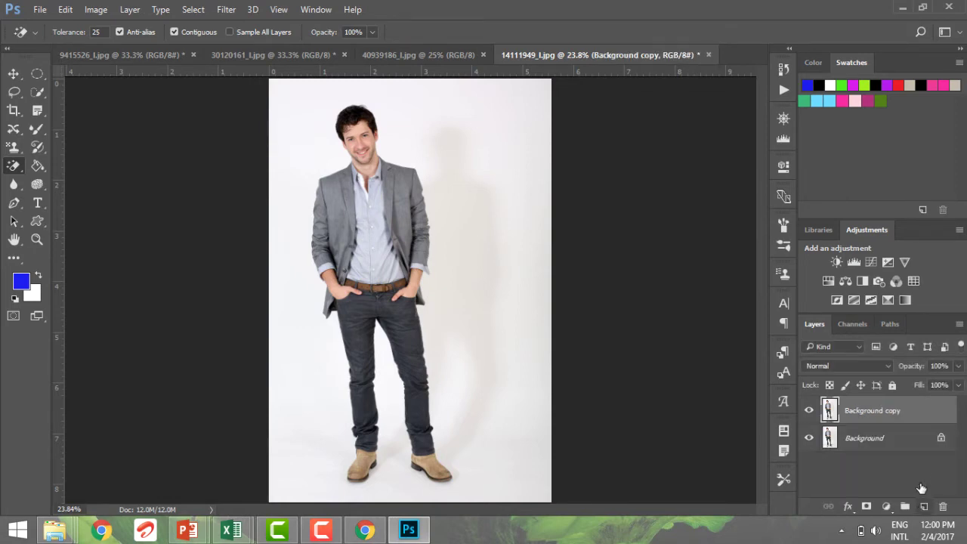
click(808, 438)
click(475, 199)
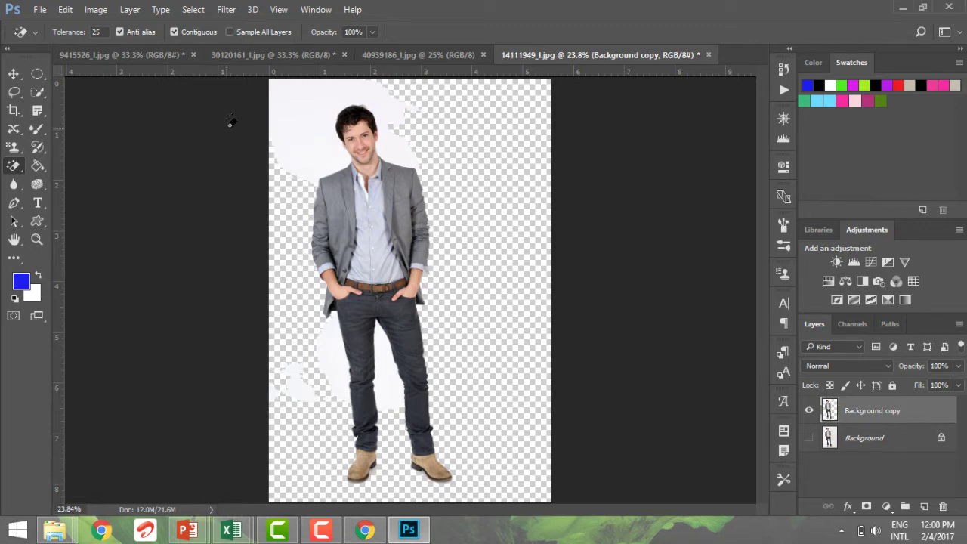
click(101, 34)
click(456, 330)
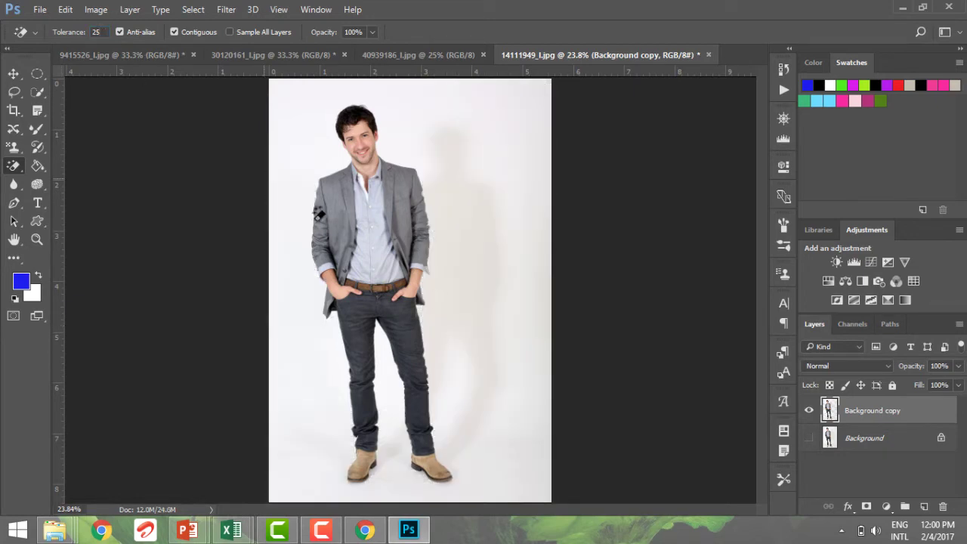
- Try erasing the white backdrop from the top left at Tolerance 10
click(56, 31)
text(10)
click(306, 108)
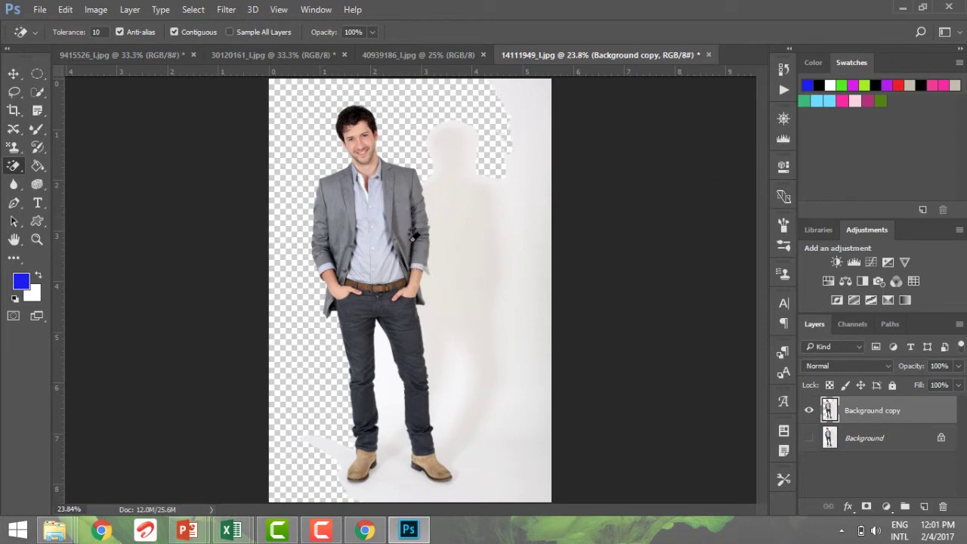
- Test an erase at Tolerance 30, then step back to the untouched single-layer photo
click(101, 31)
text(30)
click(472, 271)
key(ctrl+z)
key(ctrl+z)
key(F12)
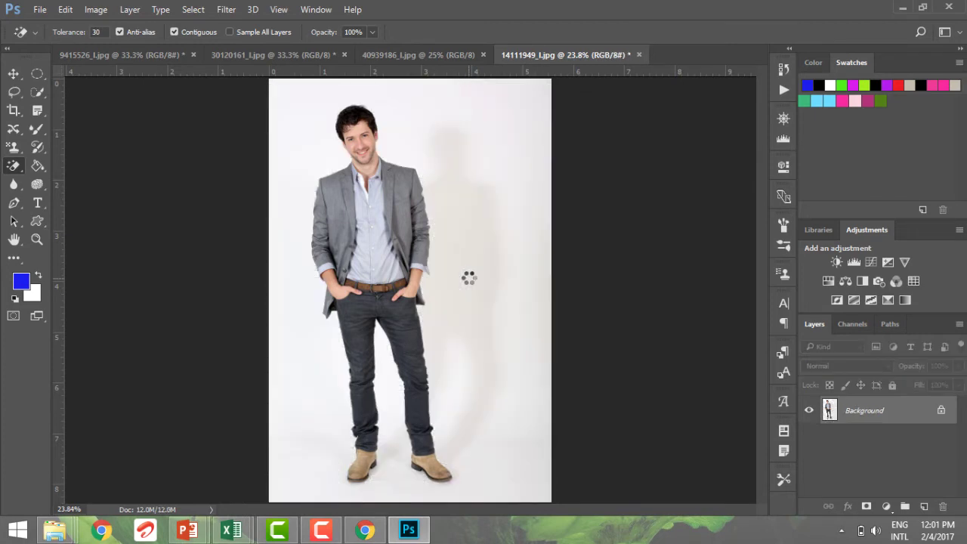
- Copy the photo to Layer 1 with Ctrl+J, hide Background, and erase the white backdrop
key(ctrl+j)
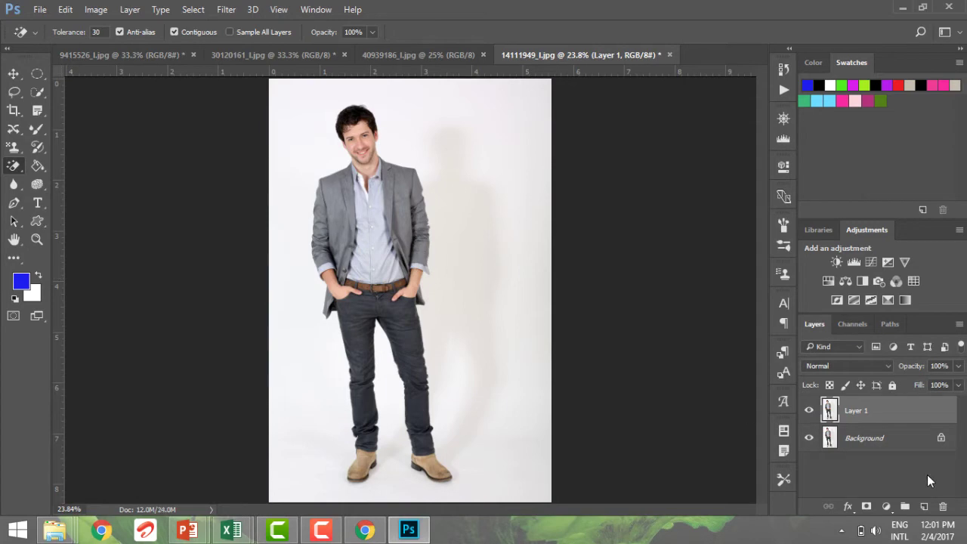
click(809, 439)
click(298, 317)
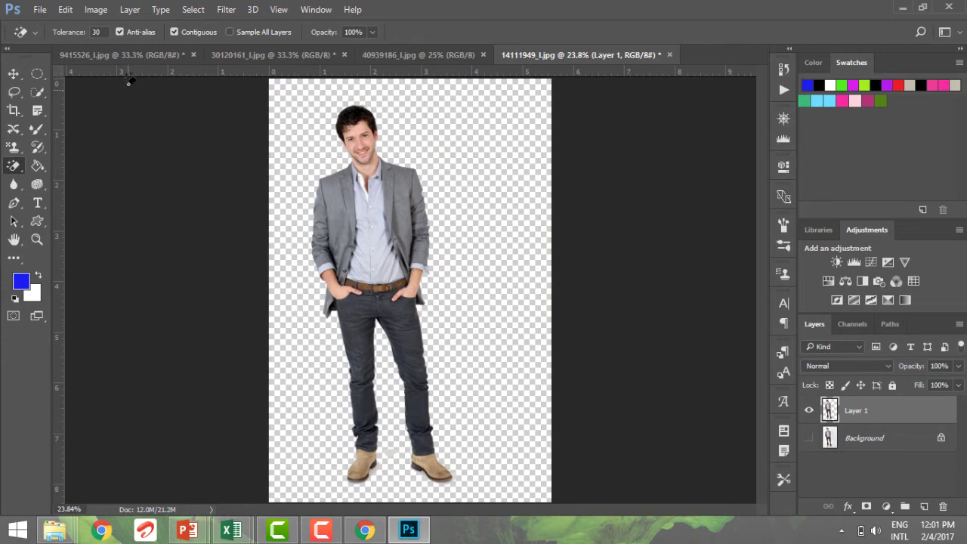
- Trial the erase at Tolerance 80, then undo it because it ate into the man
drag(98, 32, 84, 32)
text(80)
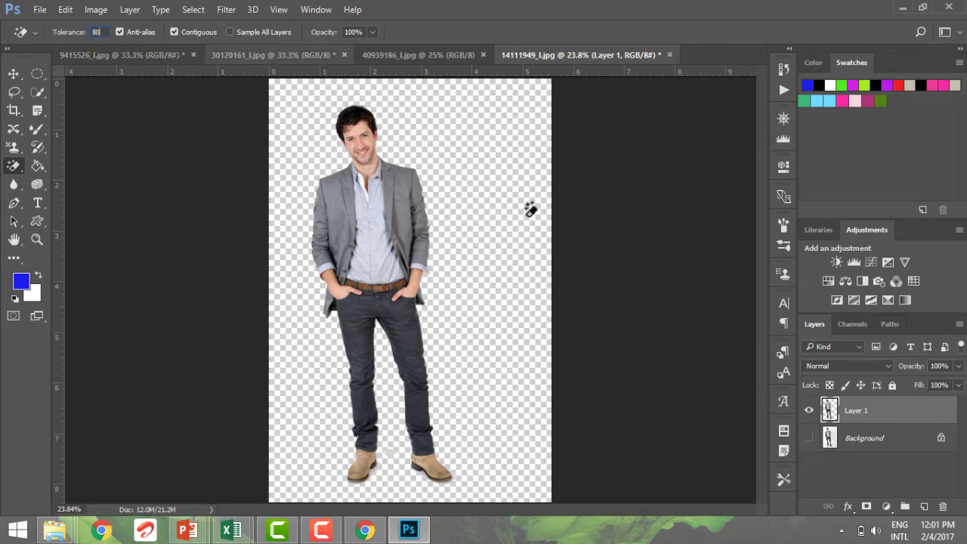
key(Escape)
click(503, 260)
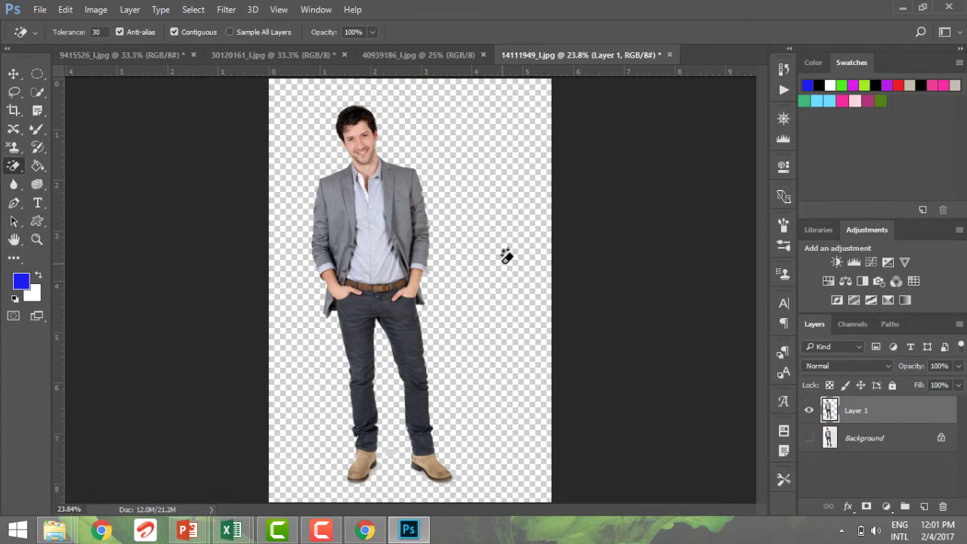
key(ctrl+z)
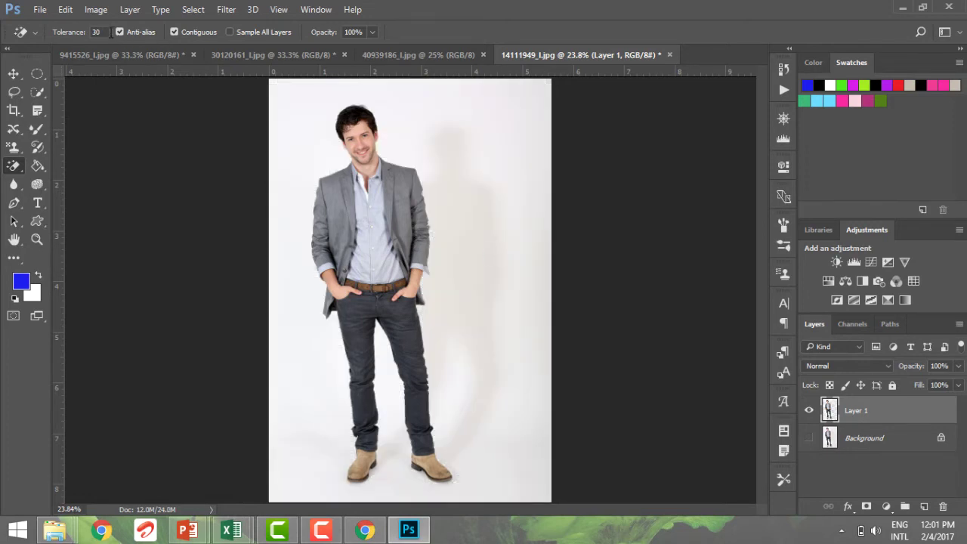
double_click(96, 32)
text(38)
key(BackSpace)
key(BackSpace)
text(80)
click(456, 164)
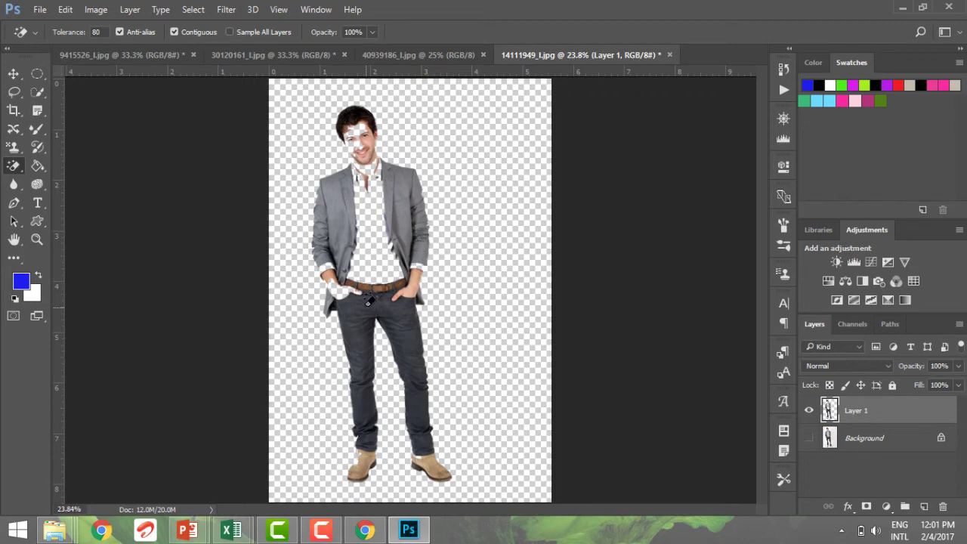
key(ctrl+z)
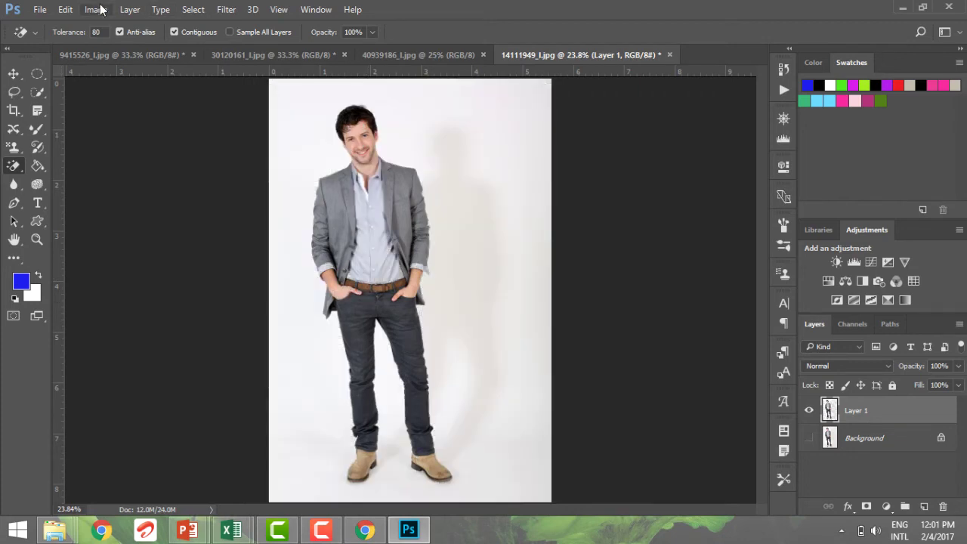
- Set Tolerance back to 30 and erase the white background around the man
click(70, 29)
text(30)
click(300, 206)
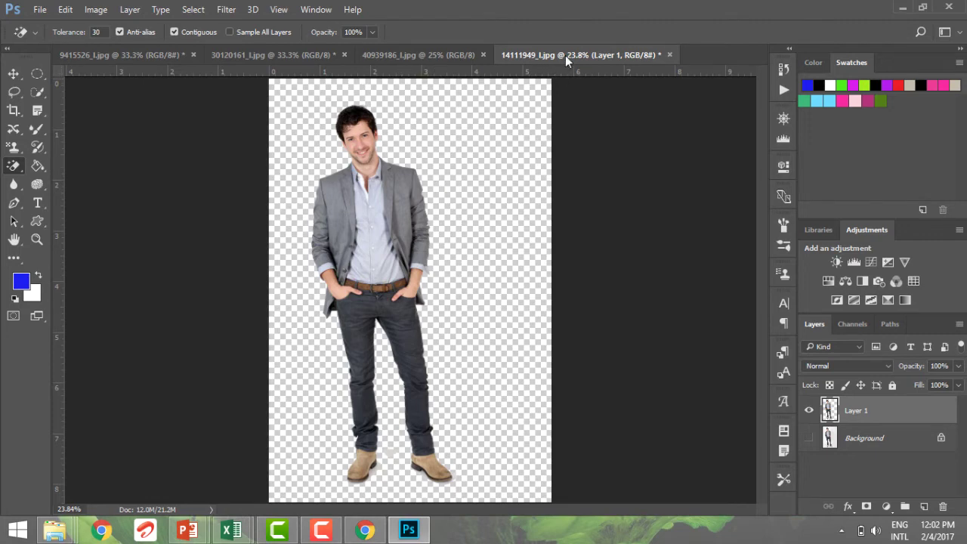
- Scale the cut-out proportionally to 4 × 6 inches at 300 ppi (1200 × 1800 px), then select all
click(463, 52)
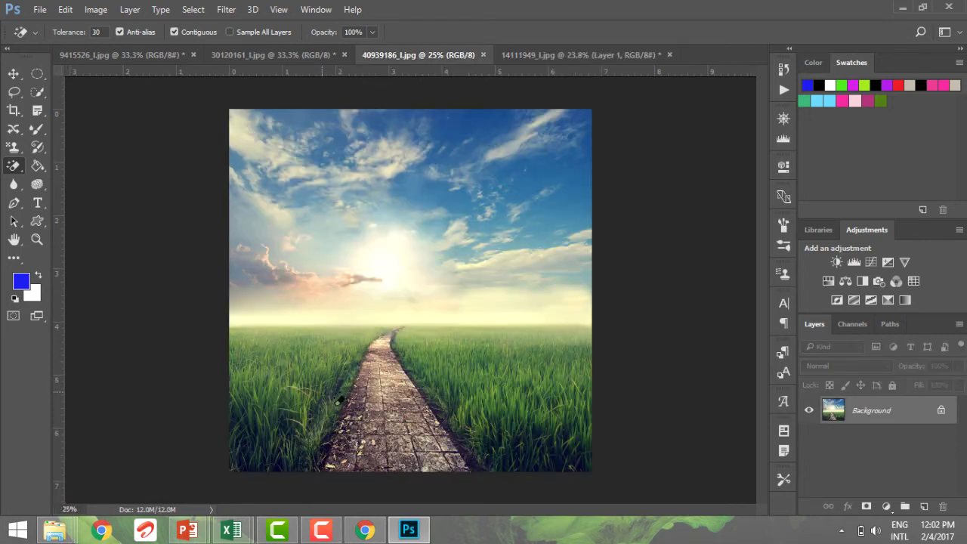
click(550, 55)
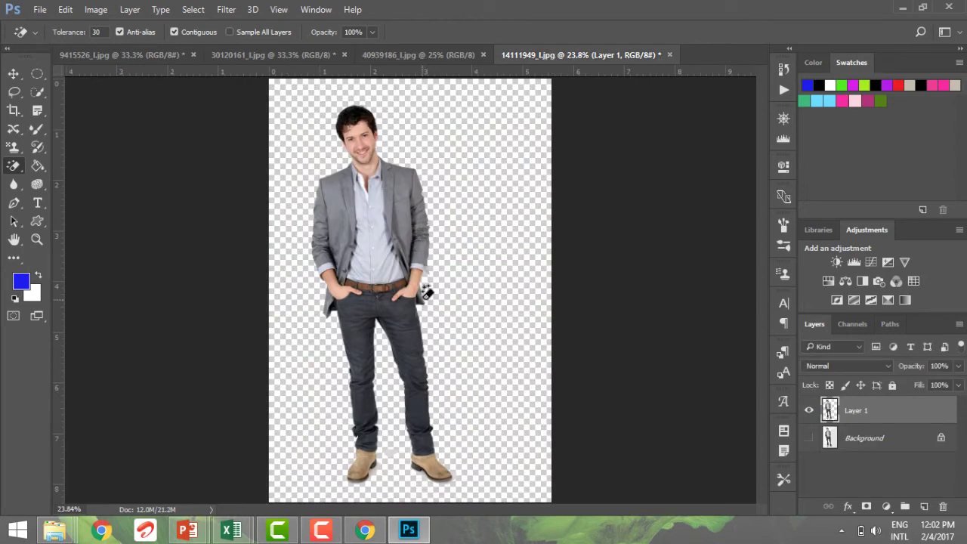
key(ctrl+alt+i)
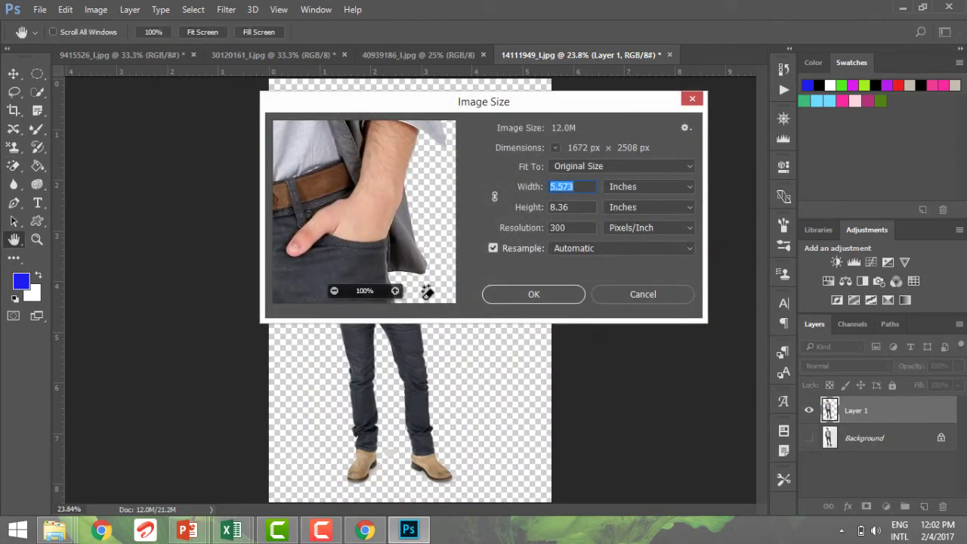
text(4)
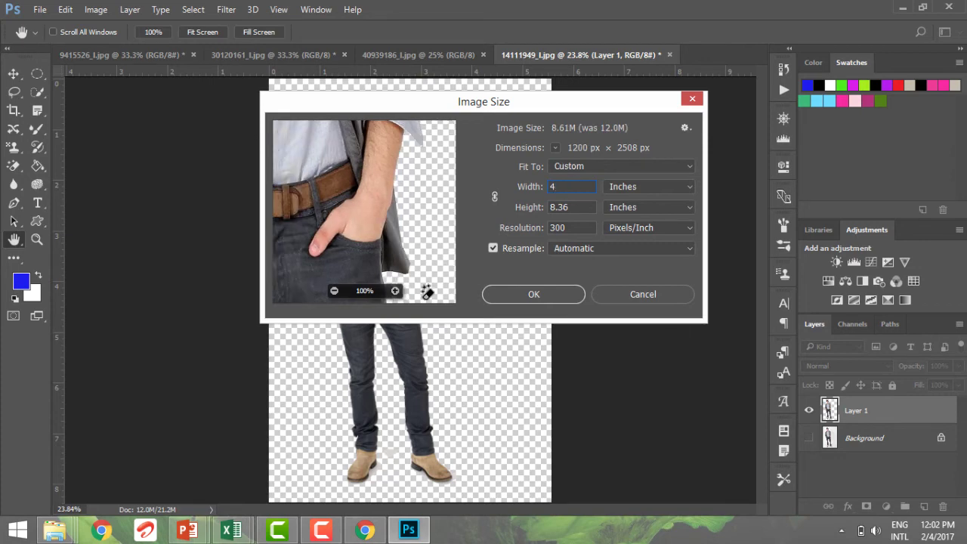
click(494, 197)
drag(541, 189, 527, 186)
text(4)
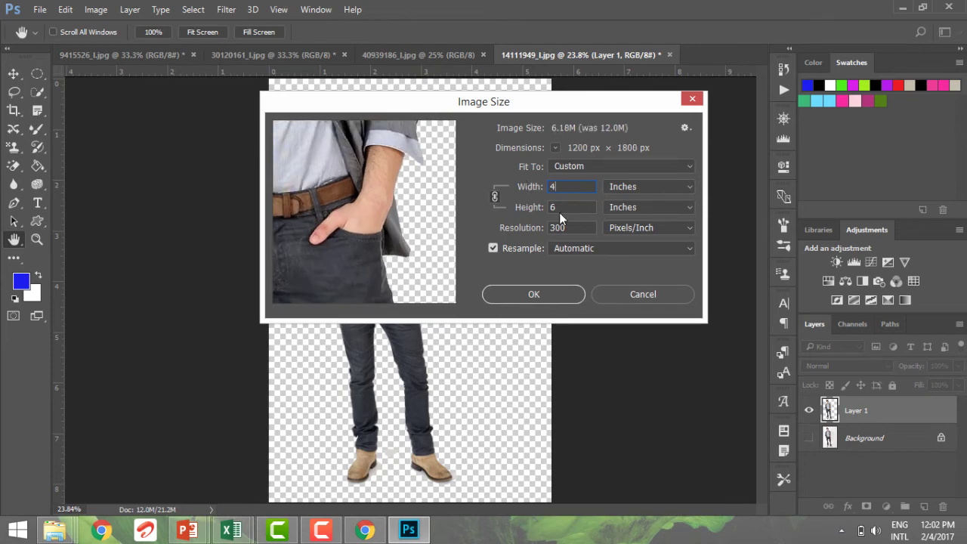
click(504, 295)
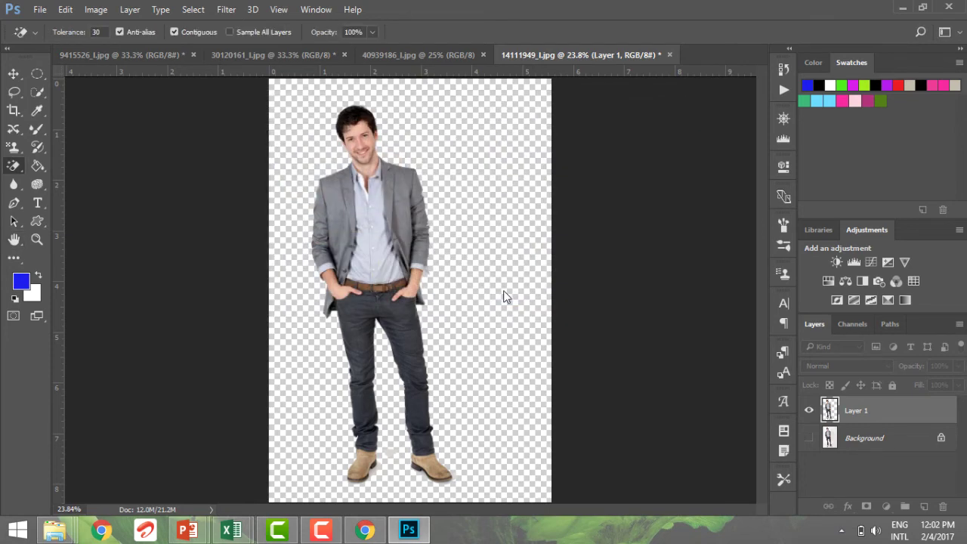
key(ctrl+a)
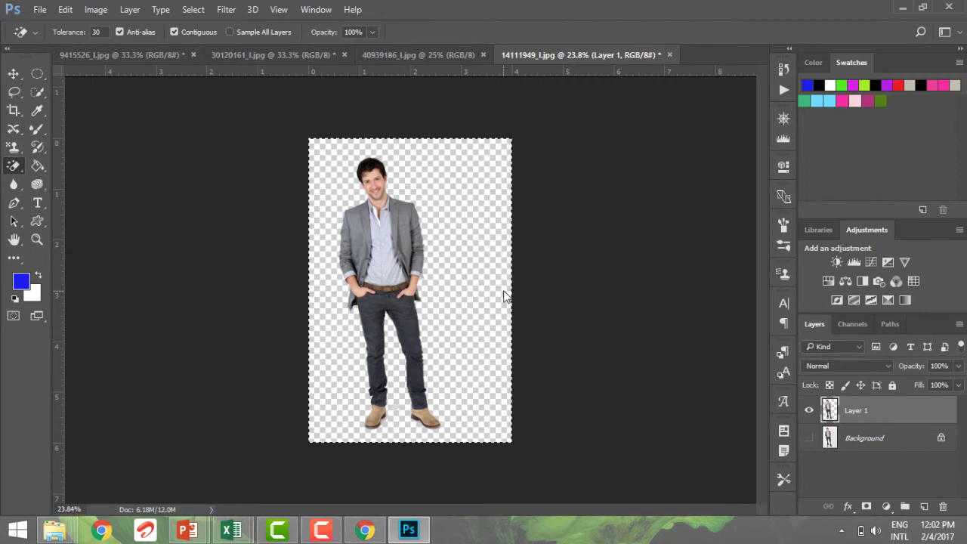
- Paste the cut-out man into 40939186_l.jpg as Layer 1
click(383, 57)
key(ctrl+v)
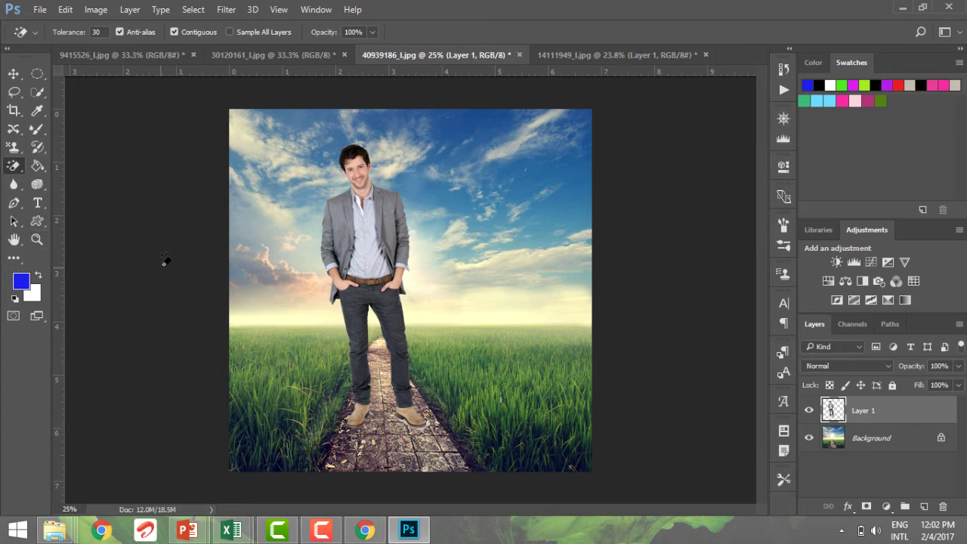
- Zoom in on the man's feet and Quick-Select the white shadow beside his shoe
key(z)
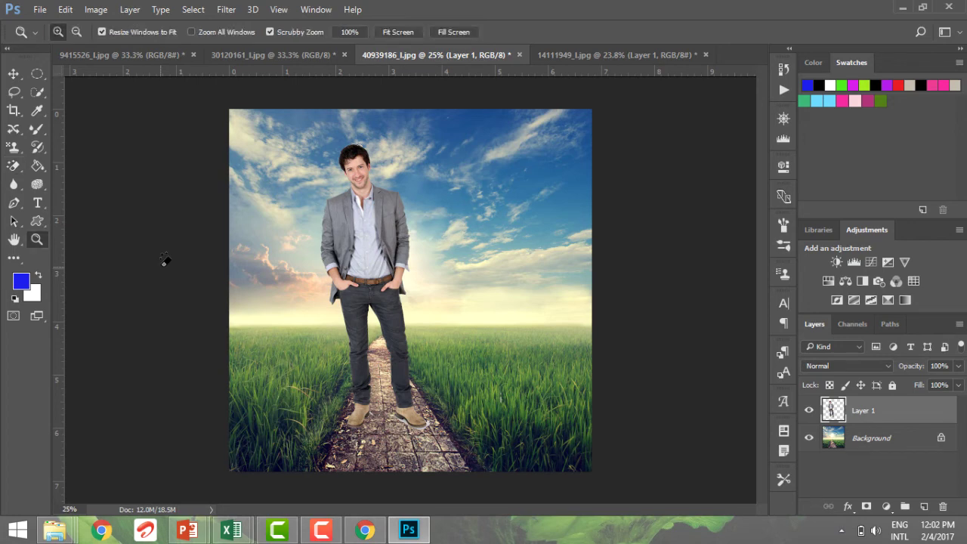
click(126, 359)
click(125, 360)
click(125, 359)
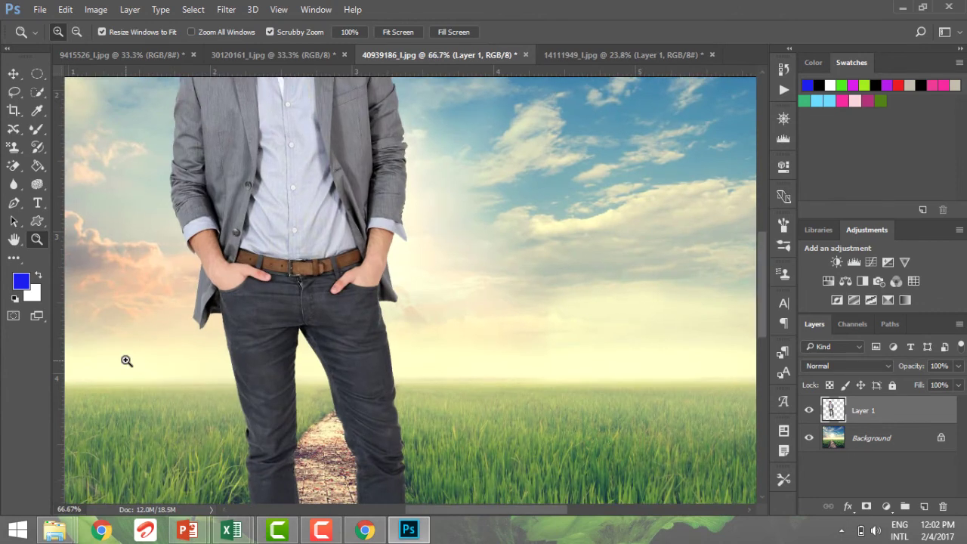
scroll(288, 364, down, 1)
scroll(288, 363, down, 5)
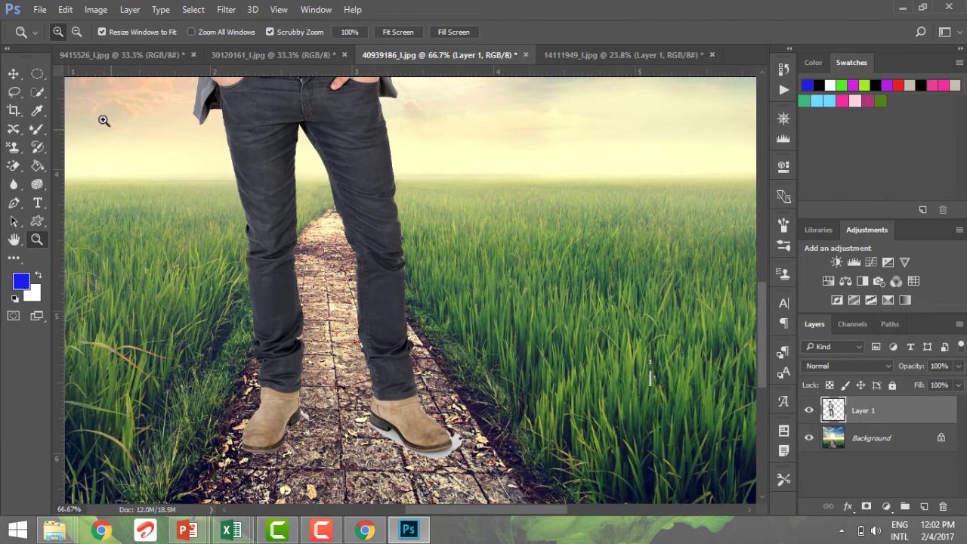
click(41, 90)
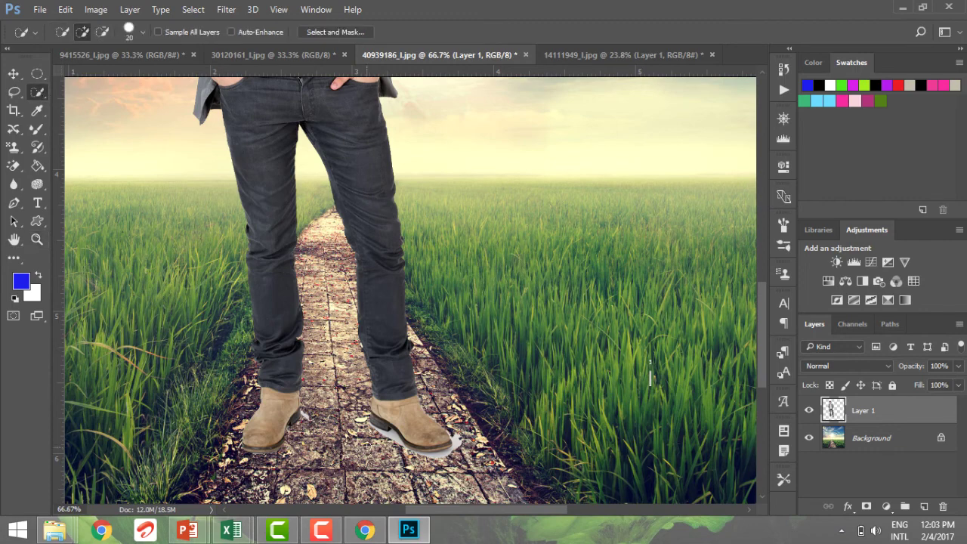
click(389, 437)
drag(433, 456, 453, 453)
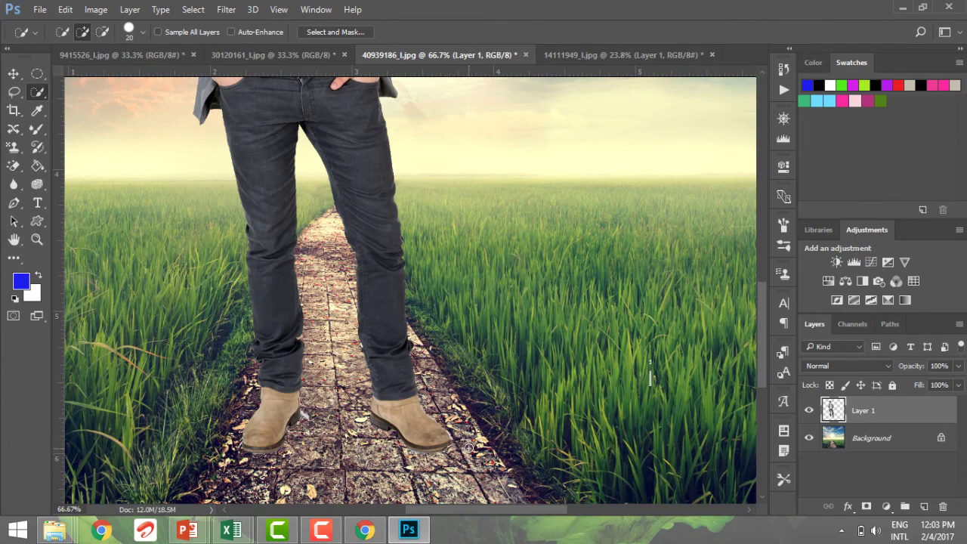
scroll(468, 447, up, 10)
scroll(468, 448, up, 8)
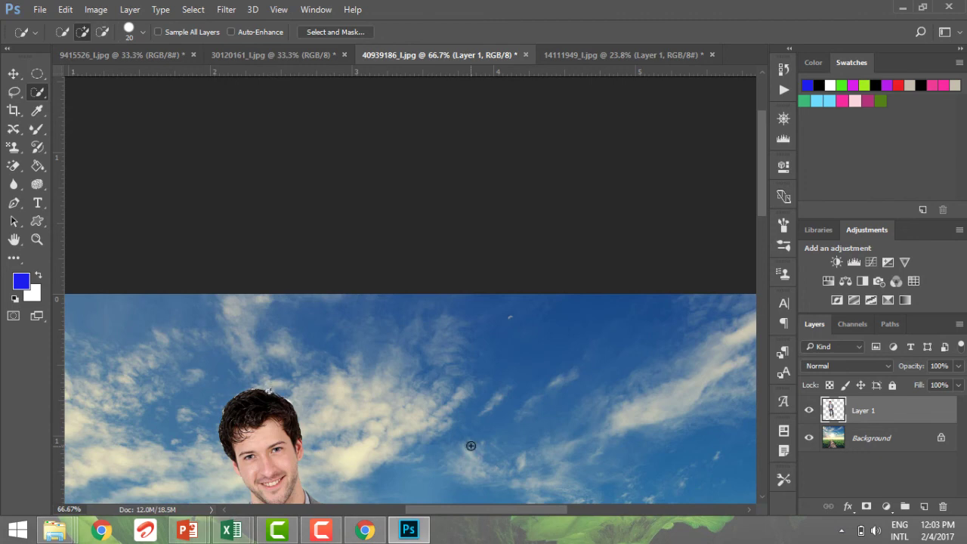
- Fit the image on screen, then shift Layer 1's man lower and right onto the stone path
key(z)
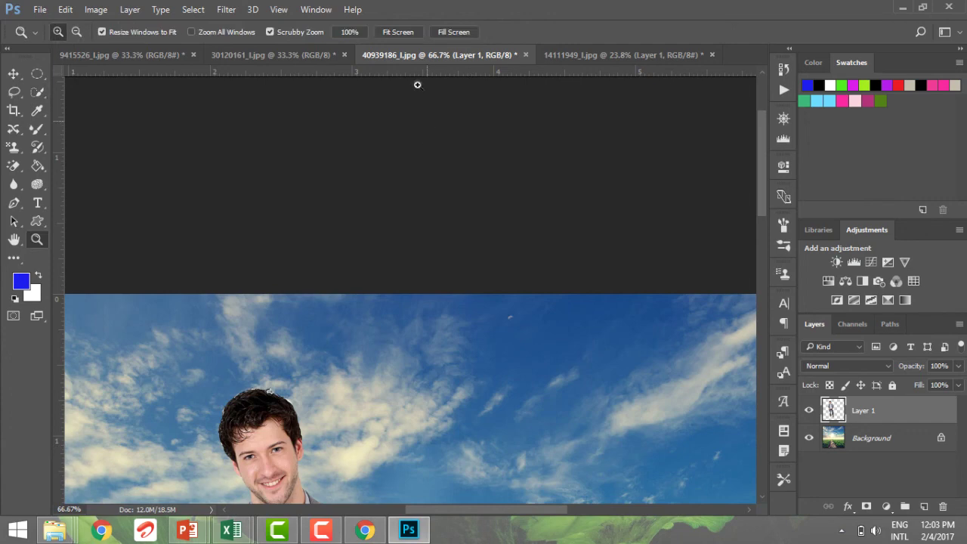
click(400, 32)
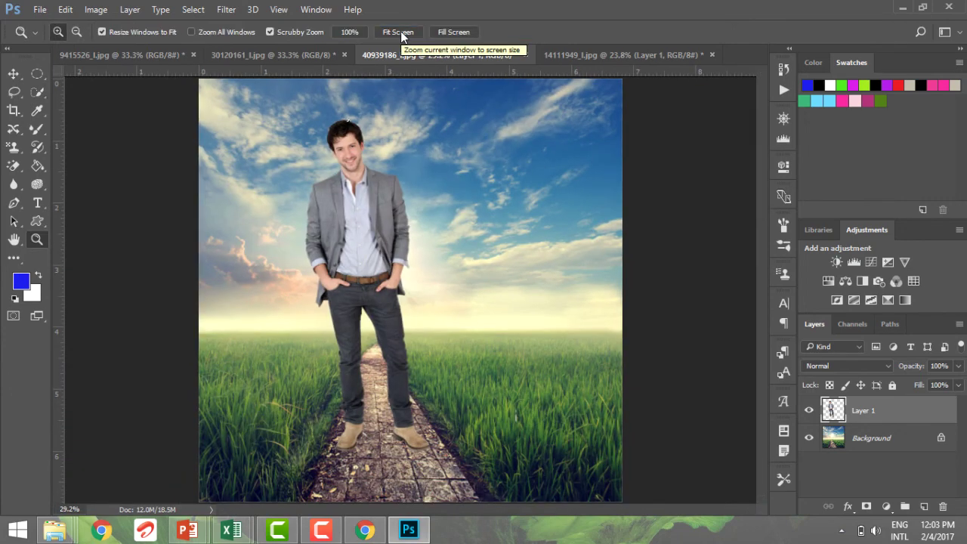
click(861, 440)
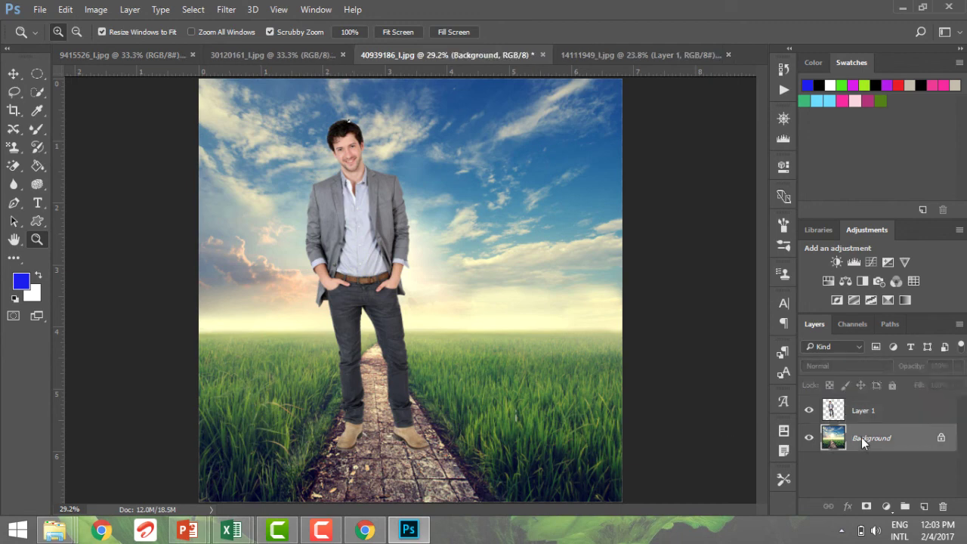
click(856, 412)
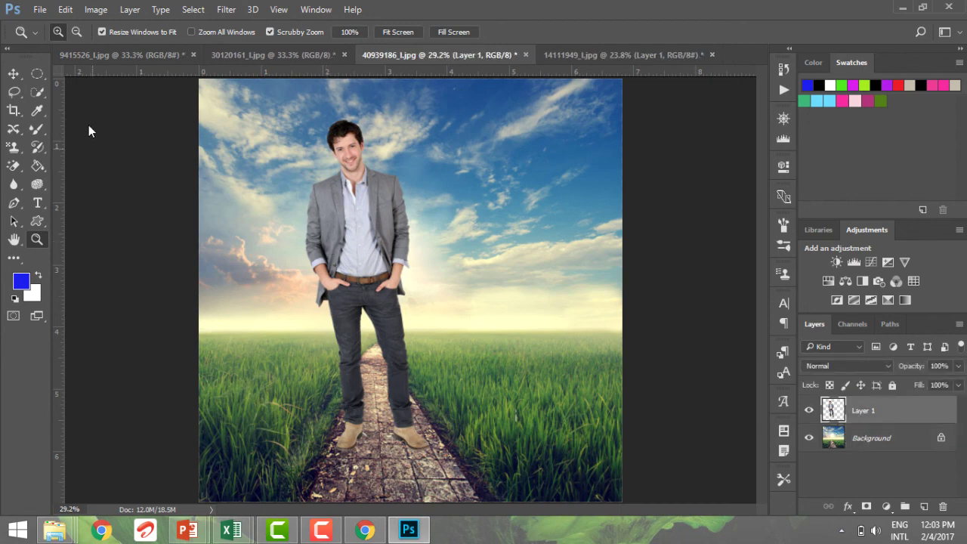
click(13, 73)
drag(336, 214, 370, 236)
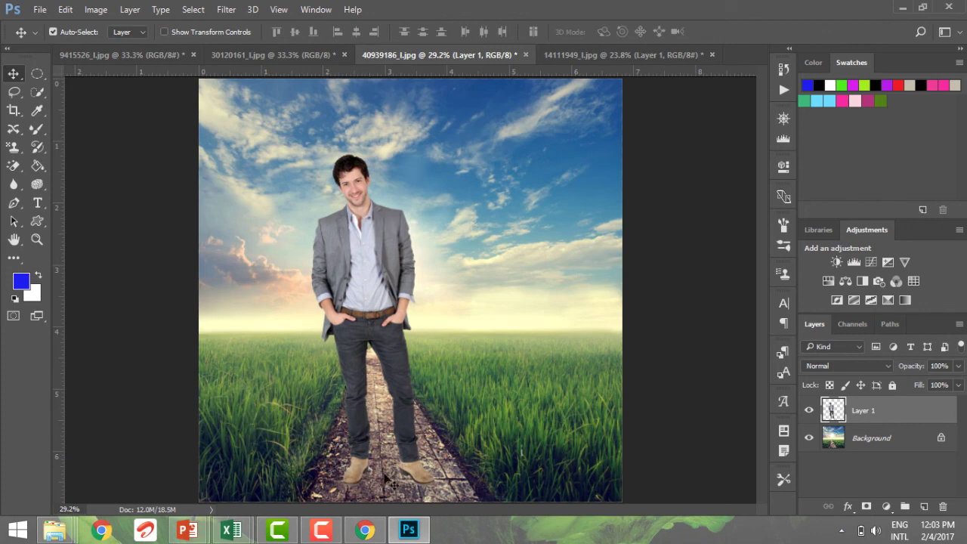